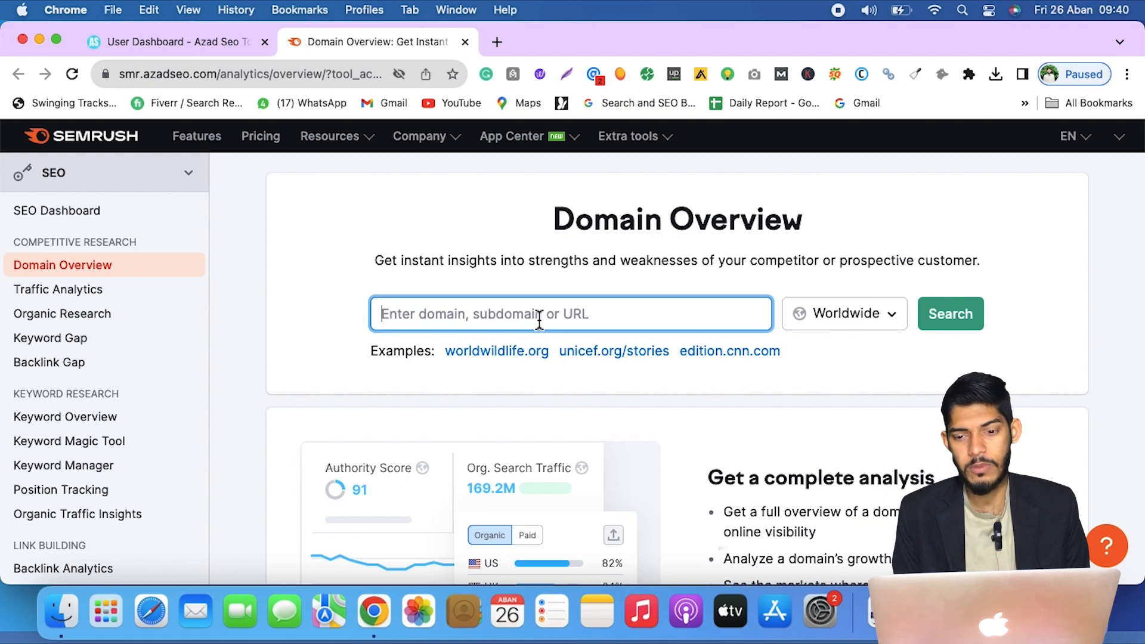
Run a worldwide domain overview for scoopearth.com.
{"action": "type", "text": "scoope"}
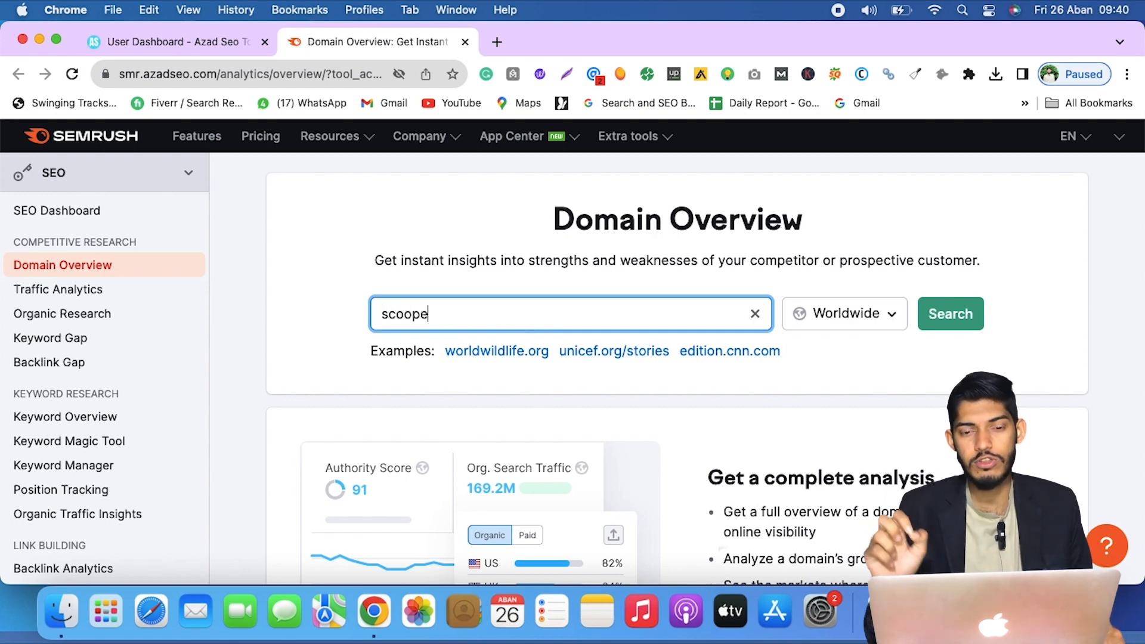
{"action": "type", "text": "arth.com"}
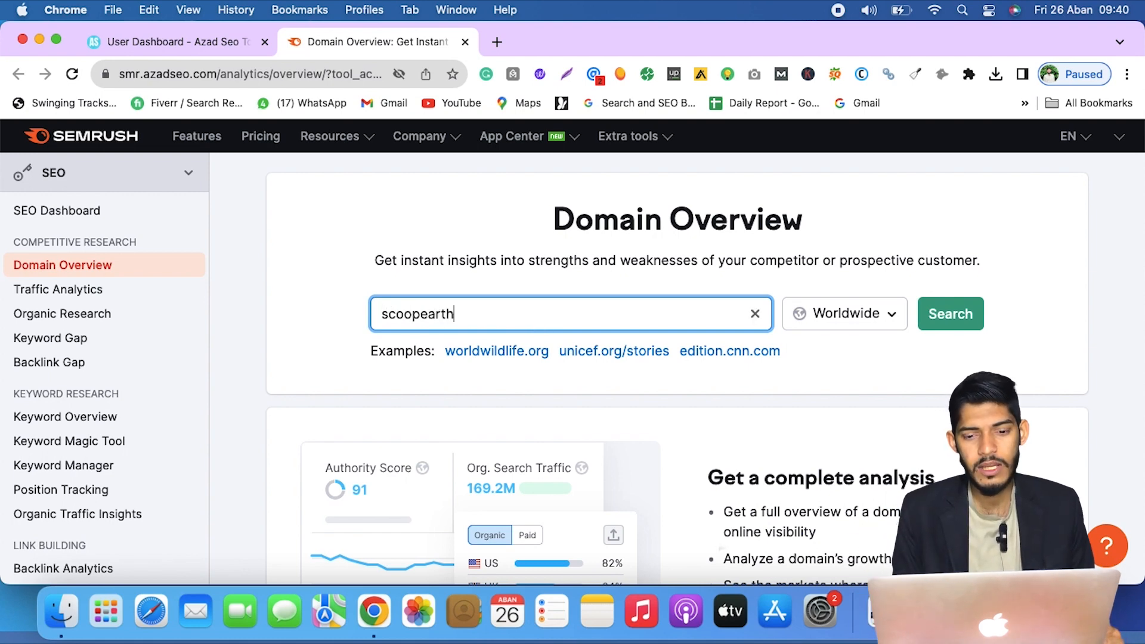
{"action": "left_click", "coordinate": [957, 335]}
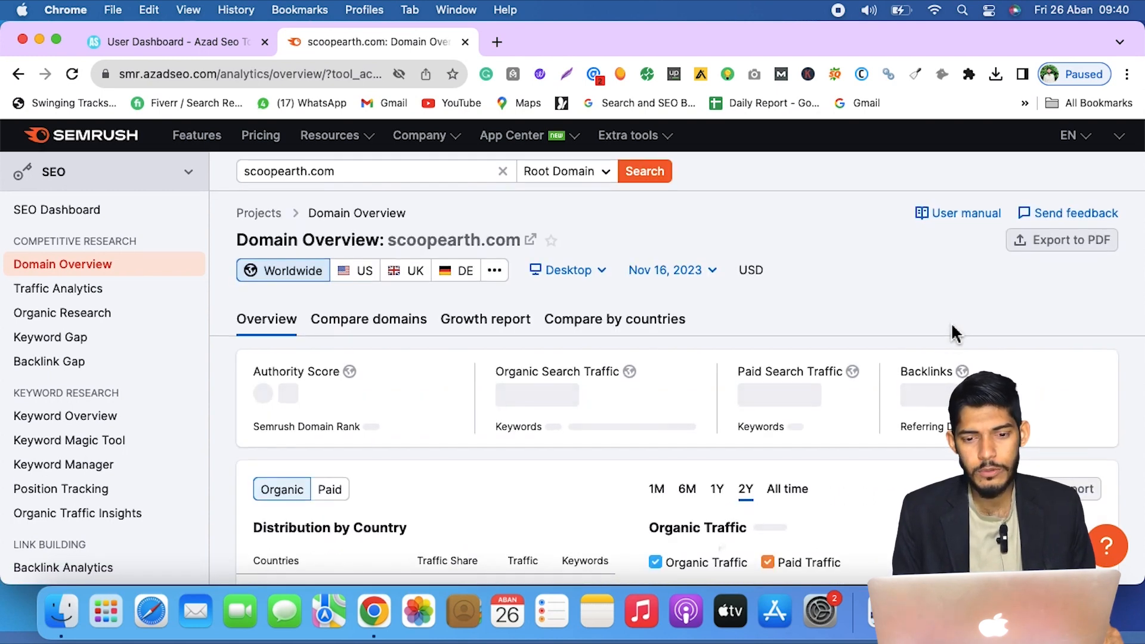
Look through the domain overview and open the detailed report of scoopearth.com's main organic competitors.
{"action": "scroll", "coordinate": [953, 333], "scroll_direction": "down", "scroll_amount": 3}
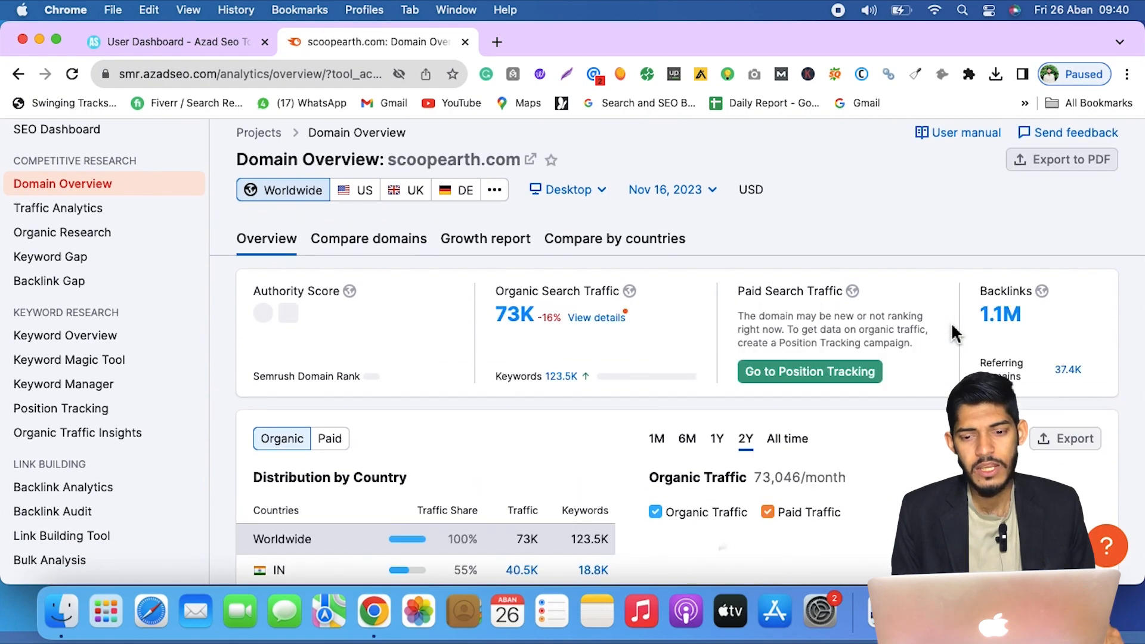
{"action": "scroll", "coordinate": [954, 334], "scroll_direction": "down", "scroll_amount": 15}
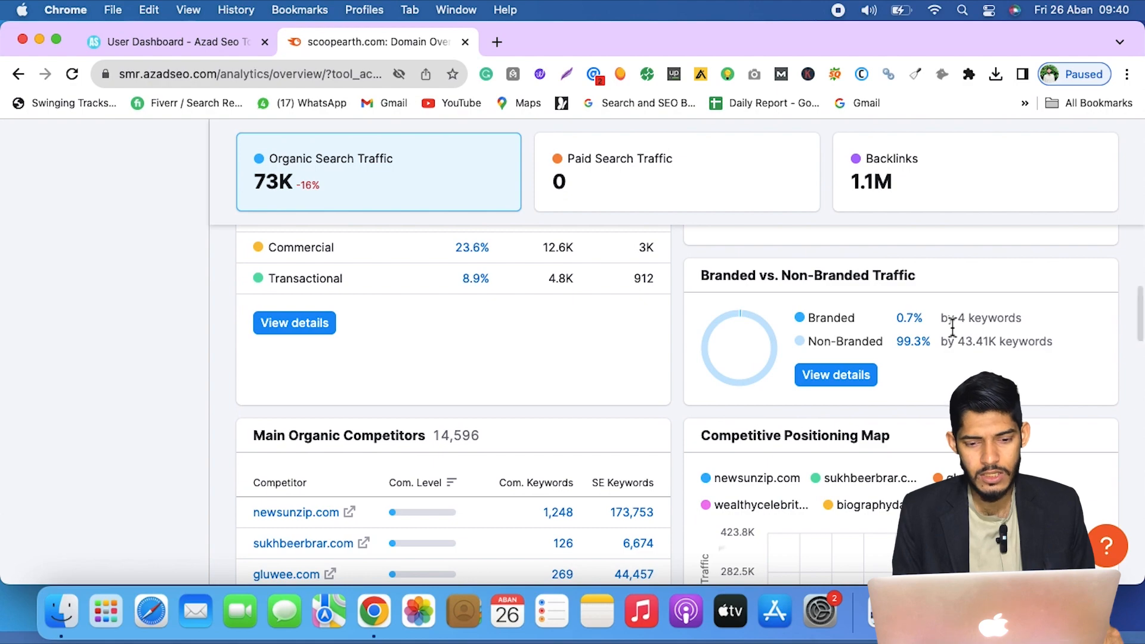
{"action": "scroll", "coordinate": [823, 322], "scroll_direction": "up", "scroll_amount": 20}
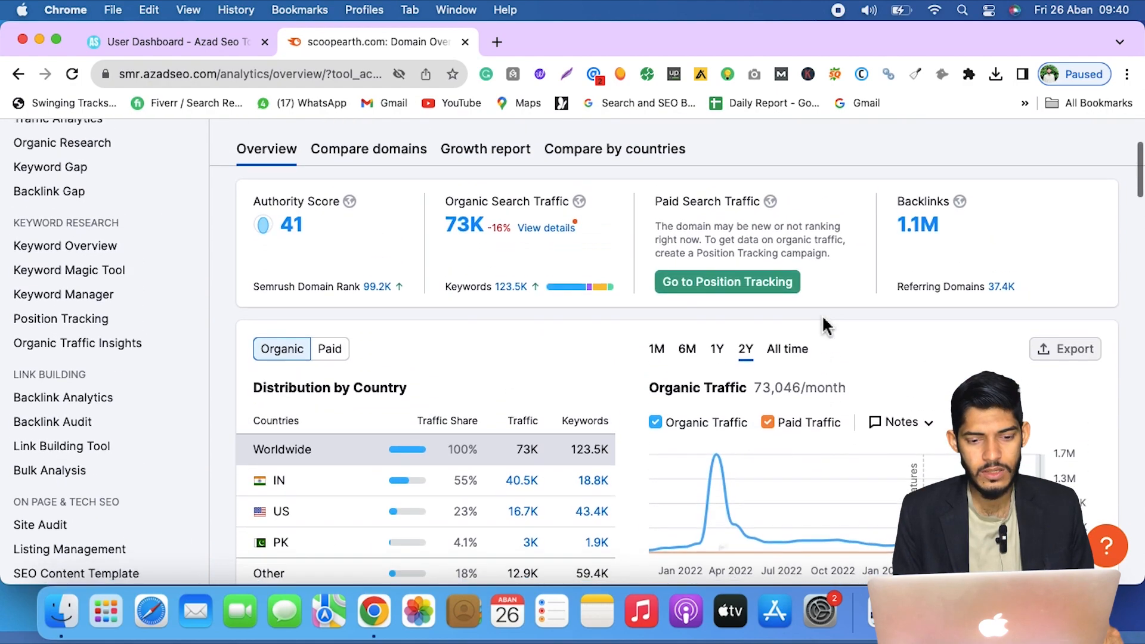
{"action": "scroll", "coordinate": [822, 325], "scroll_direction": "up", "scroll_amount": 5}
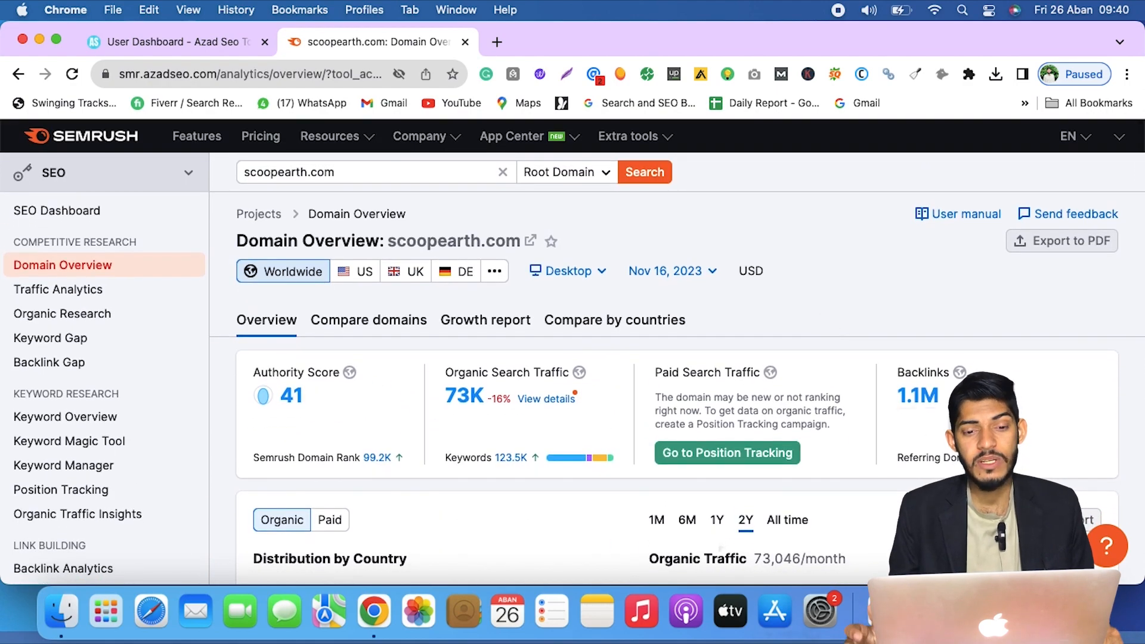
{"action": "scroll", "coordinate": [692, 557], "scroll_direction": "down", "scroll_amount": 10}
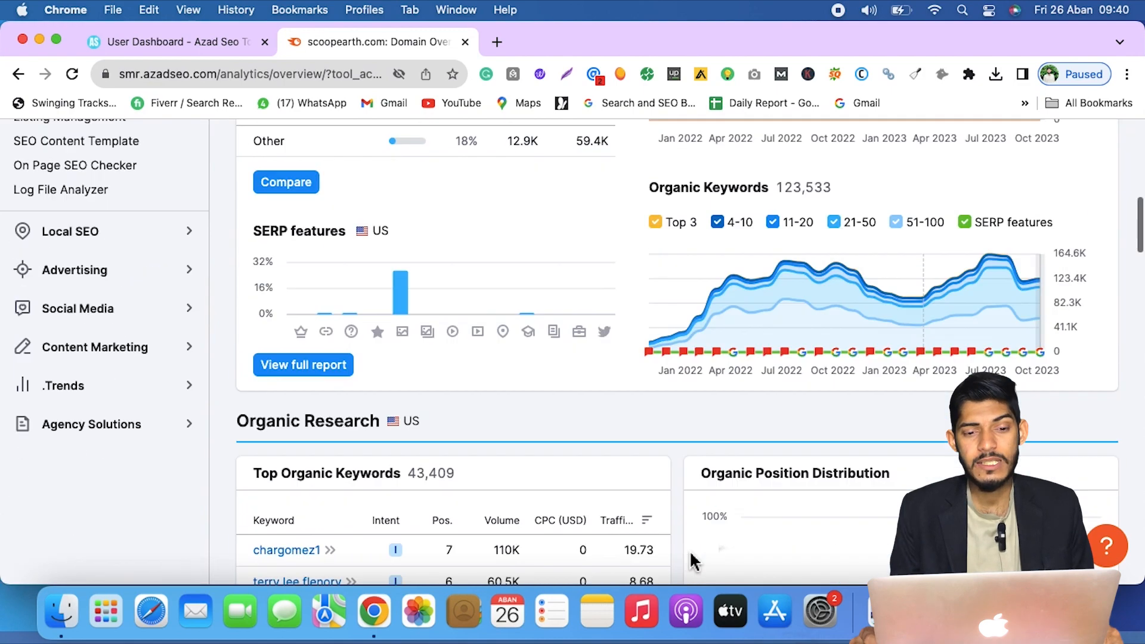
{"action": "scroll", "coordinate": [691, 558], "scroll_direction": "down", "scroll_amount": 15}
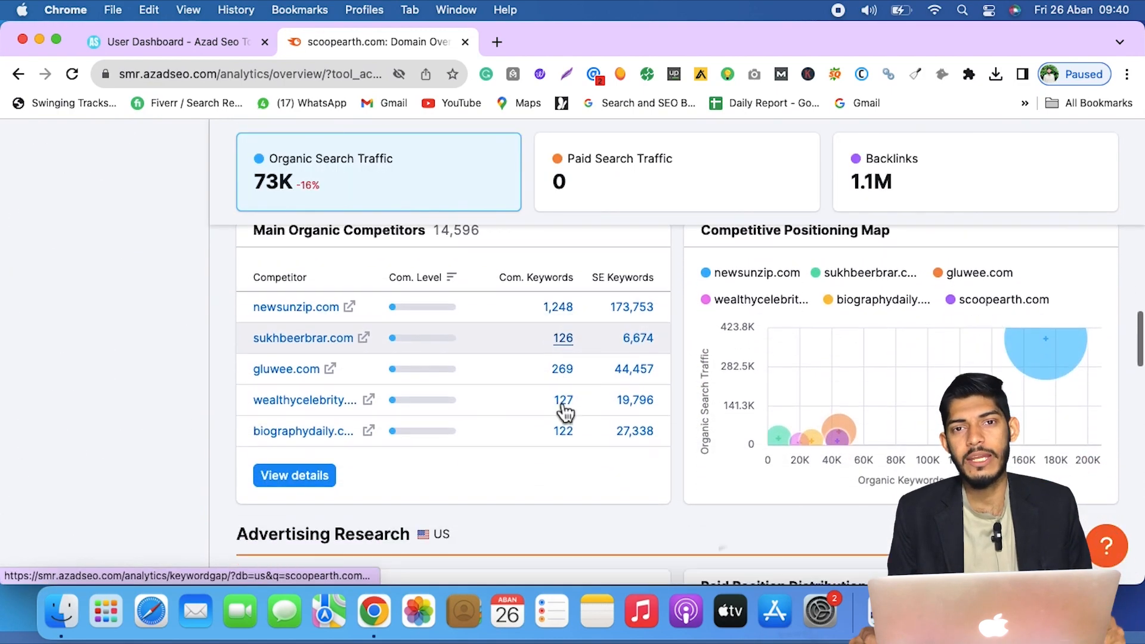
{"action": "scroll", "coordinate": [564, 412], "scroll_direction": "down", "scroll_amount": 2}
{"action": "left_click", "coordinate": [315, 440]}
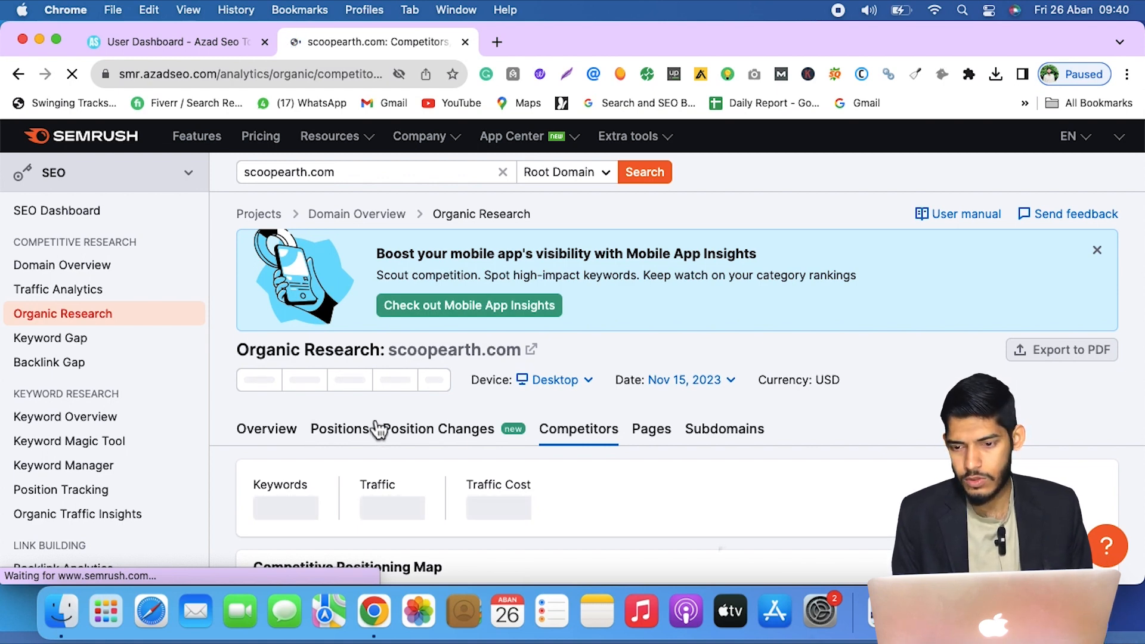
Examine the competitive positioning map and the organic competitors table with their keyword and traffic figures.
{"action": "scroll", "coordinate": [441, 429], "scroll_direction": "down", "scroll_amount": 10}
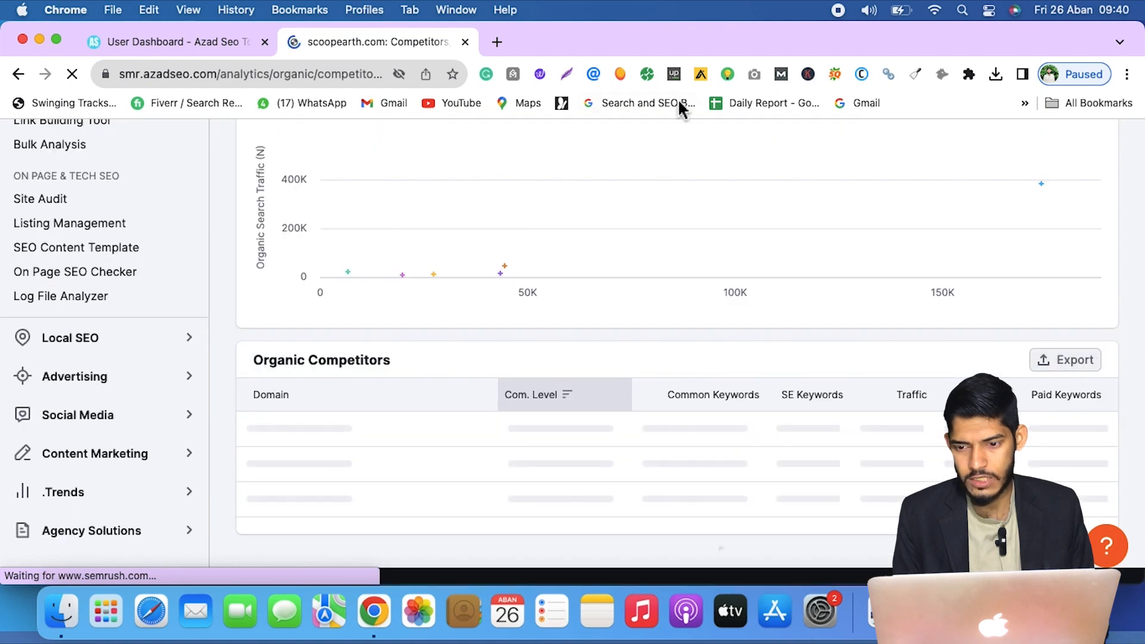
{"action": "scroll", "coordinate": [996, 224], "scroll_direction": "up", "scroll_amount": 10}
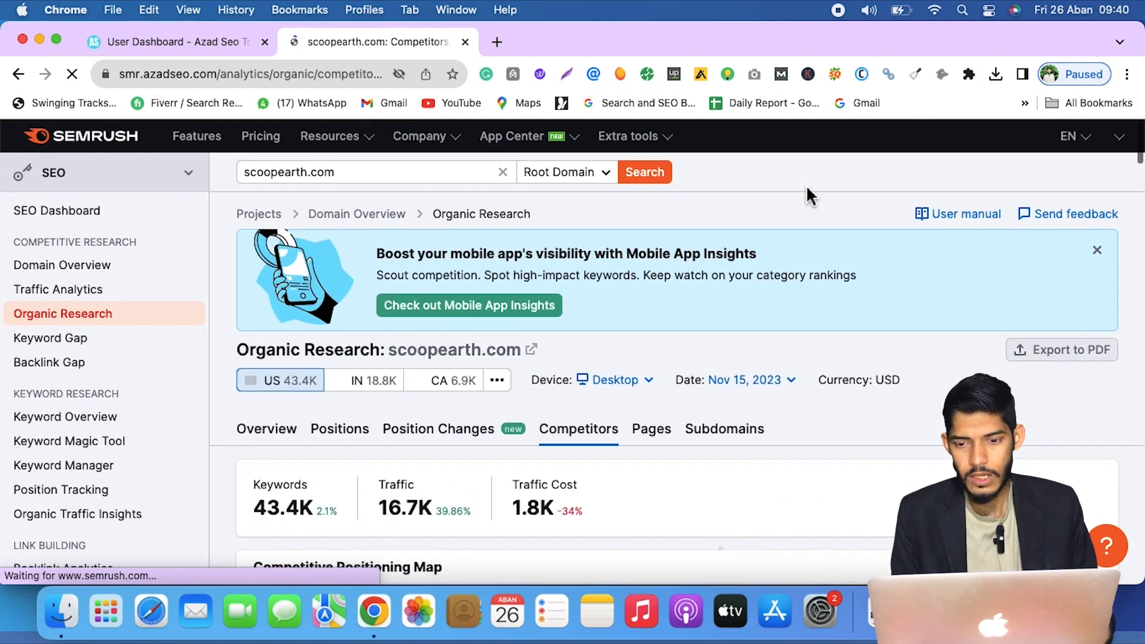
{"action": "scroll", "coordinate": [750, 326], "scroll_direction": "down", "scroll_amount": 2}
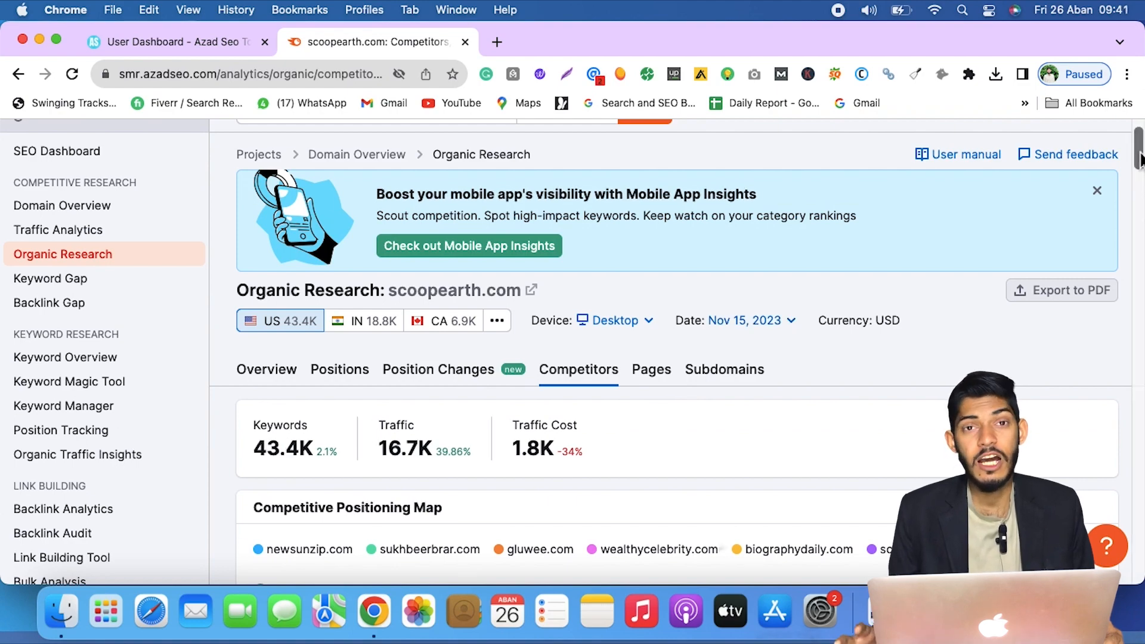
{"action": "left_click_drag", "start_coordinate": [1139, 156], "coordinate": [1140, 221]}
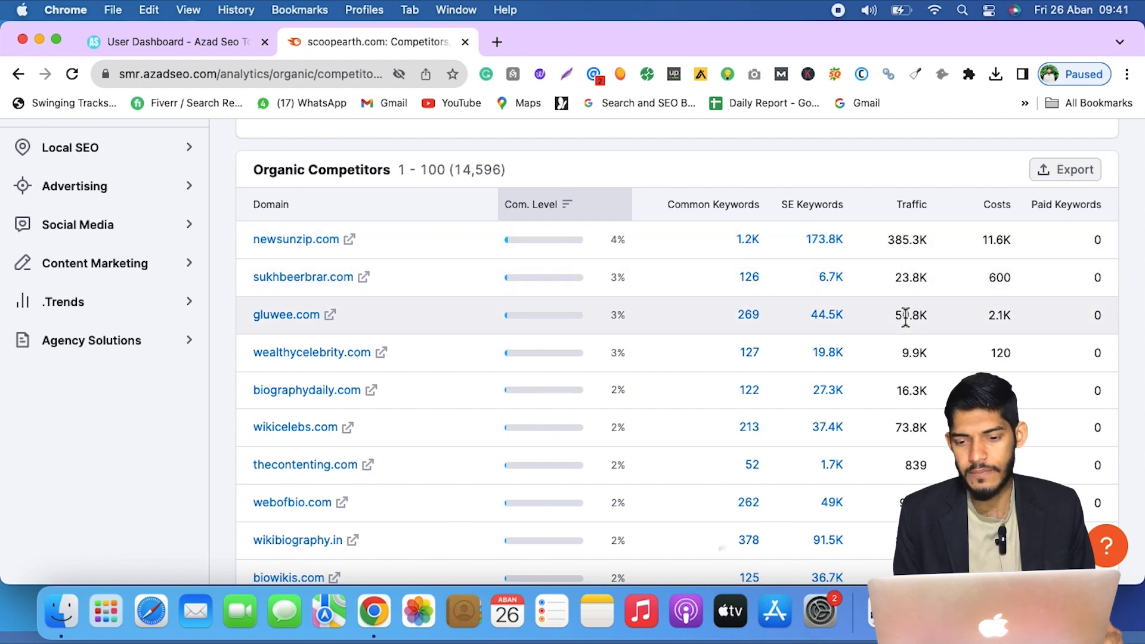
{"action": "scroll", "coordinate": [937, 433], "scroll_direction": "down", "scroll_amount": 10}
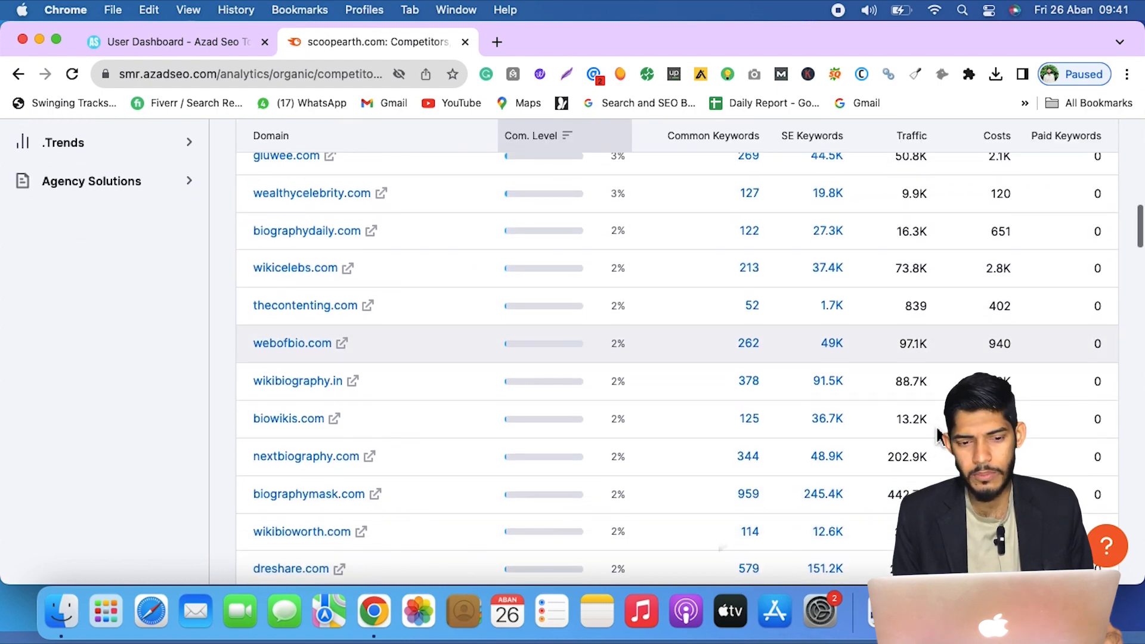
{"action": "scroll", "coordinate": [938, 434], "scroll_direction": "down", "scroll_amount": 8}
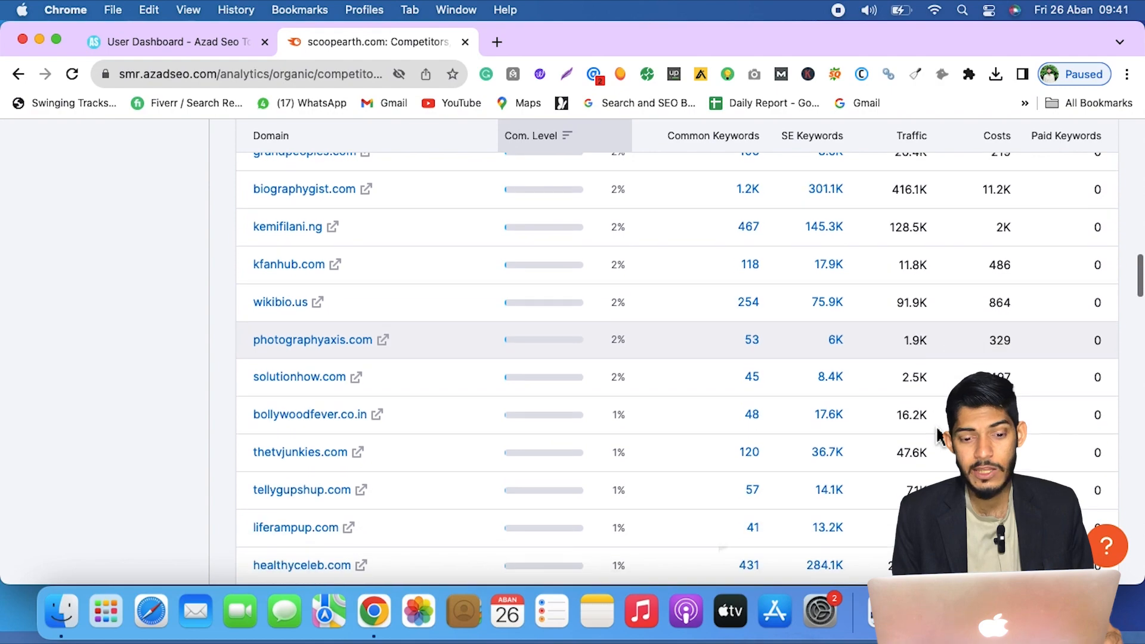
{"action": "scroll", "coordinate": [937, 427], "scroll_direction": "down", "scroll_amount": 17}
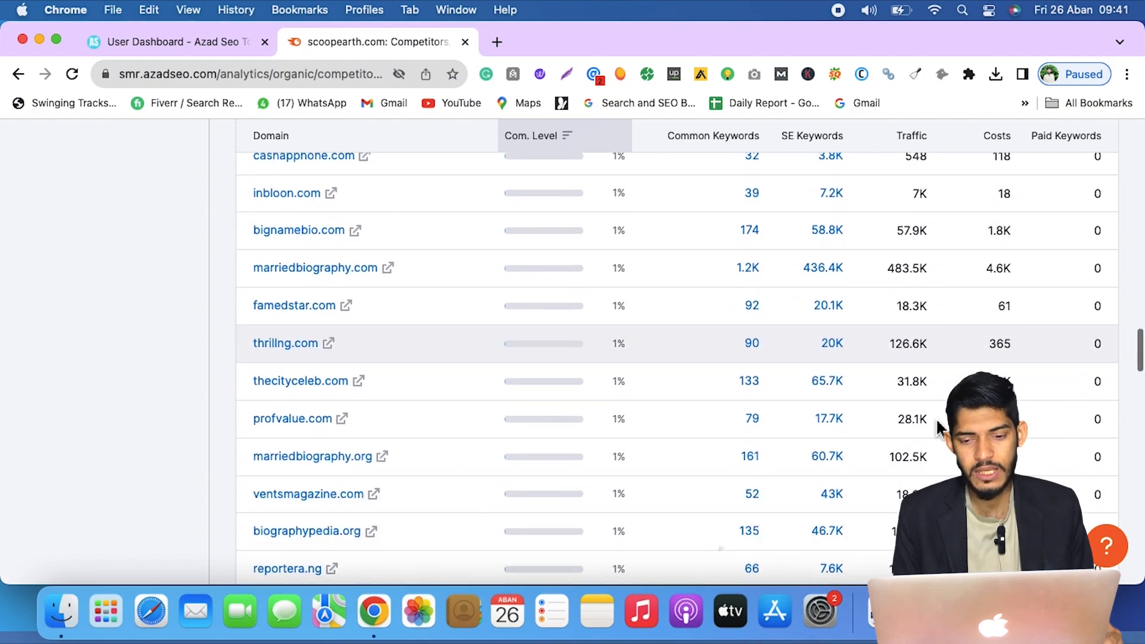
{"action": "scroll", "coordinate": [938, 427], "scroll_direction": "up", "scroll_amount": 13}
{"action": "scroll", "coordinate": [937, 427], "scroll_direction": "up", "scroll_amount": 20}
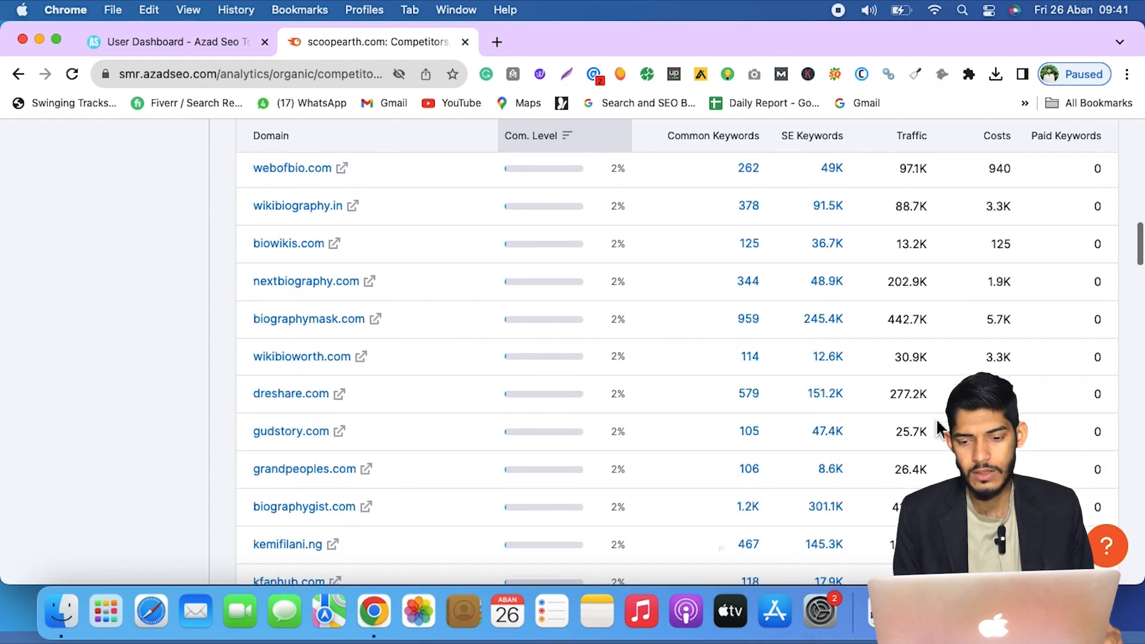
{"action": "scroll", "coordinate": [937, 427], "scroll_direction": "down", "scroll_amount": 3}
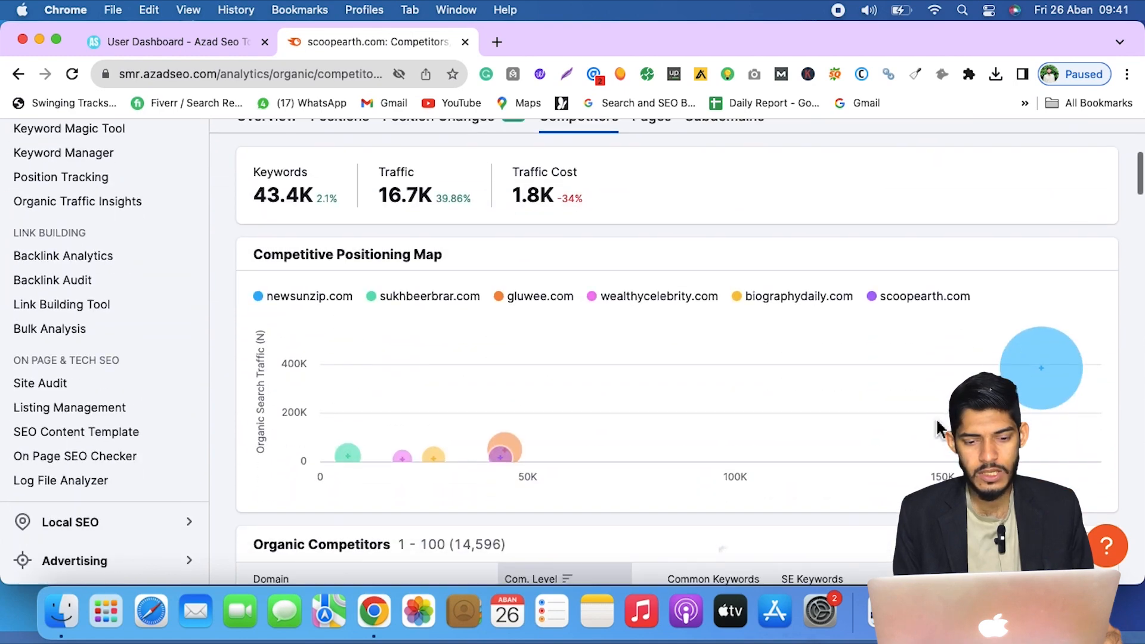
{"action": "scroll", "coordinate": [938, 428], "scroll_direction": "down", "scroll_amount": 3}
{"action": "scroll", "coordinate": [938, 428], "scroll_direction": "down", "scroll_amount": 20}
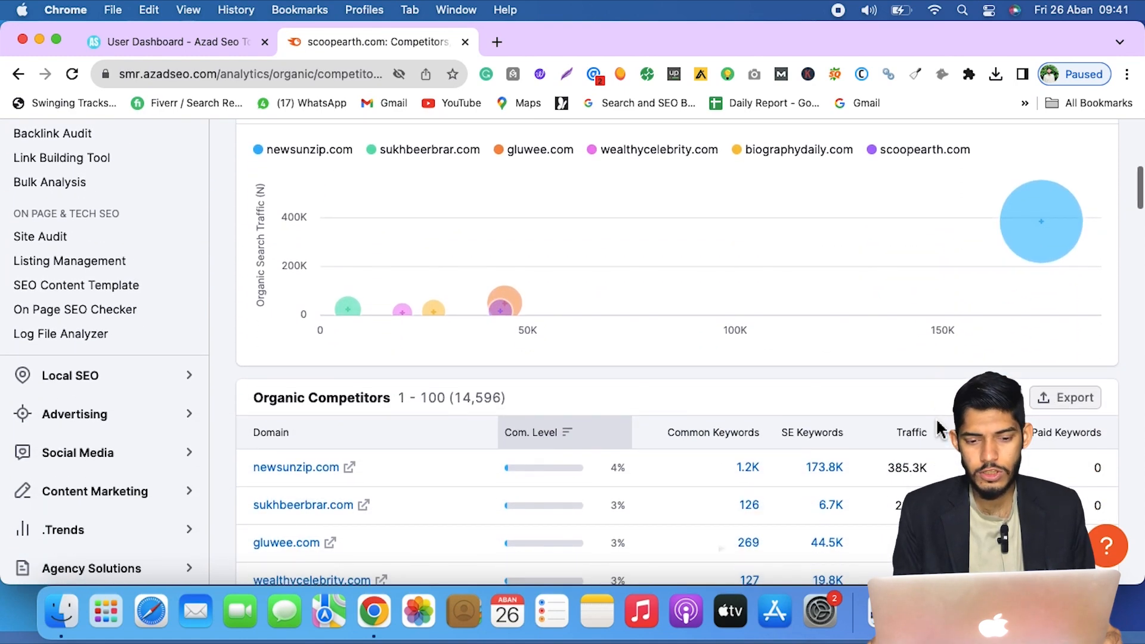
Go to page 2 of the organic competitors table.
{"action": "scroll", "coordinate": [938, 427], "scroll_direction": "down", "scroll_amount": 10}
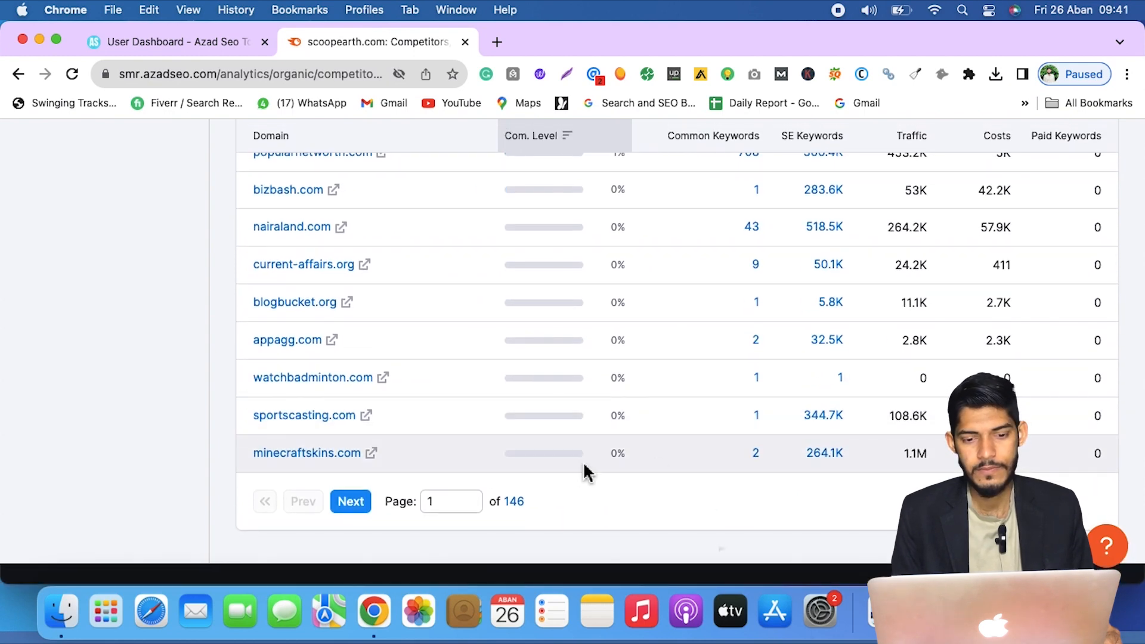
{"action": "left_click", "coordinate": [454, 508]}
{"action": "key", "text": "BackSpace"}
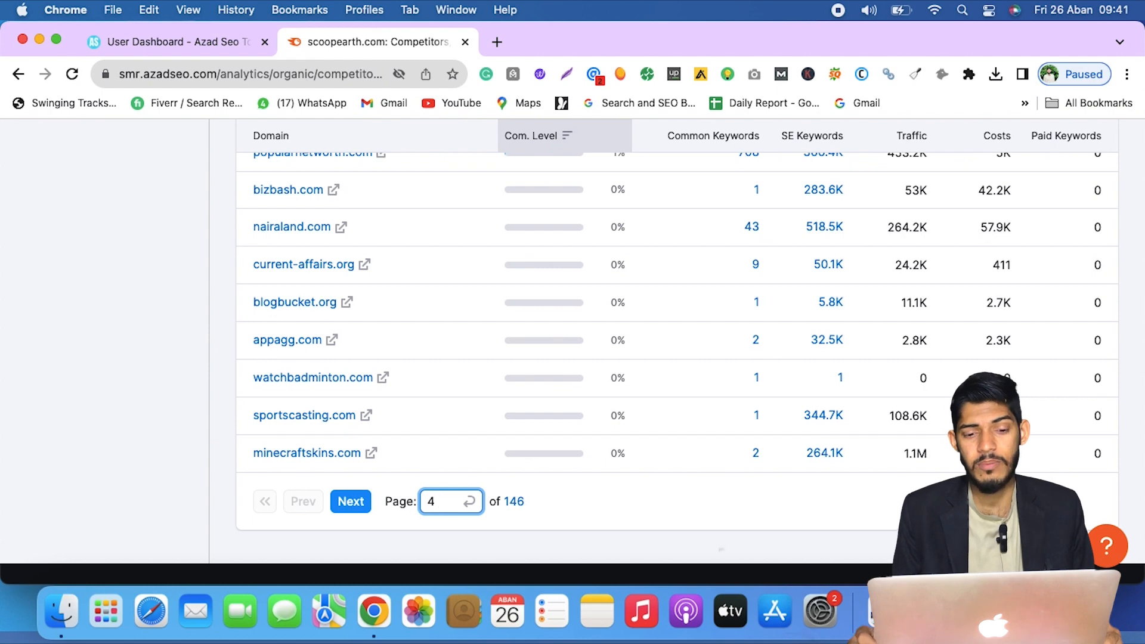
{"action": "left_click", "coordinate": [350, 503]}
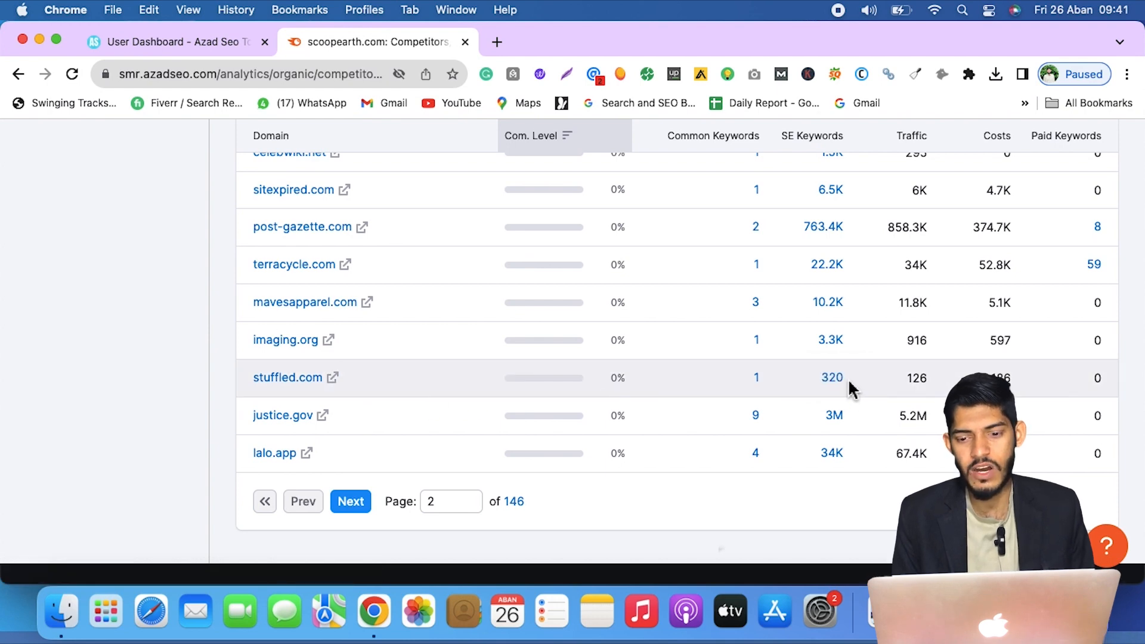
Highlight the SE Keywords counts of stuffled.com, thedogsbusiness.pro and hostzy.live.
{"action": "left_click_drag", "start_coordinate": [849, 381], "coordinate": [821, 382]}
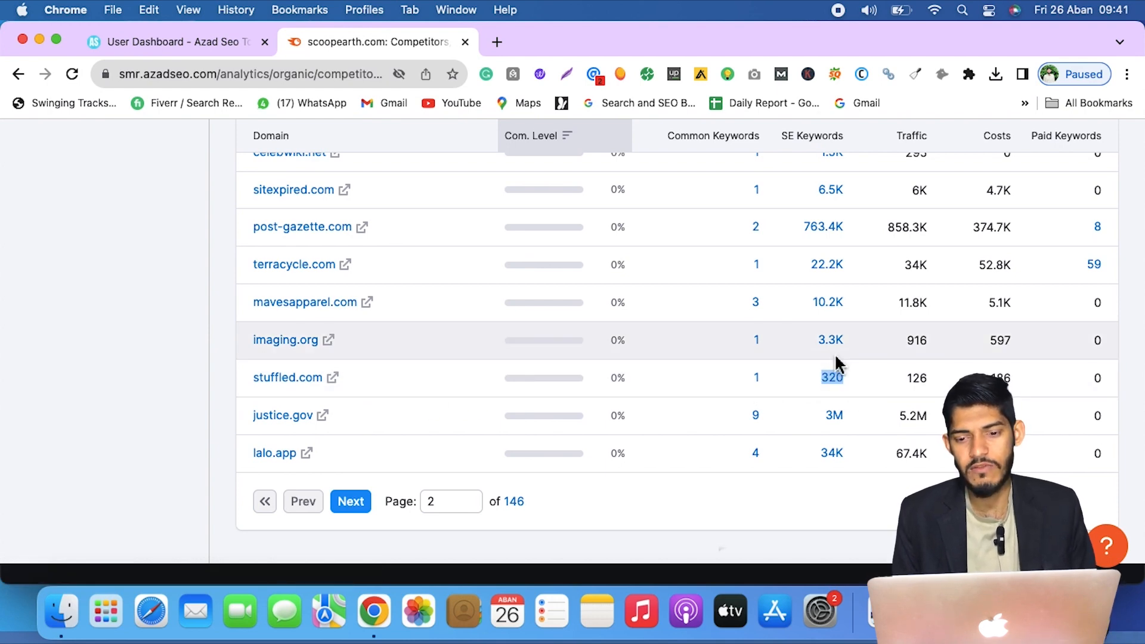
{"action": "scroll", "coordinate": [837, 364], "scroll_direction": "up", "scroll_amount": 4}
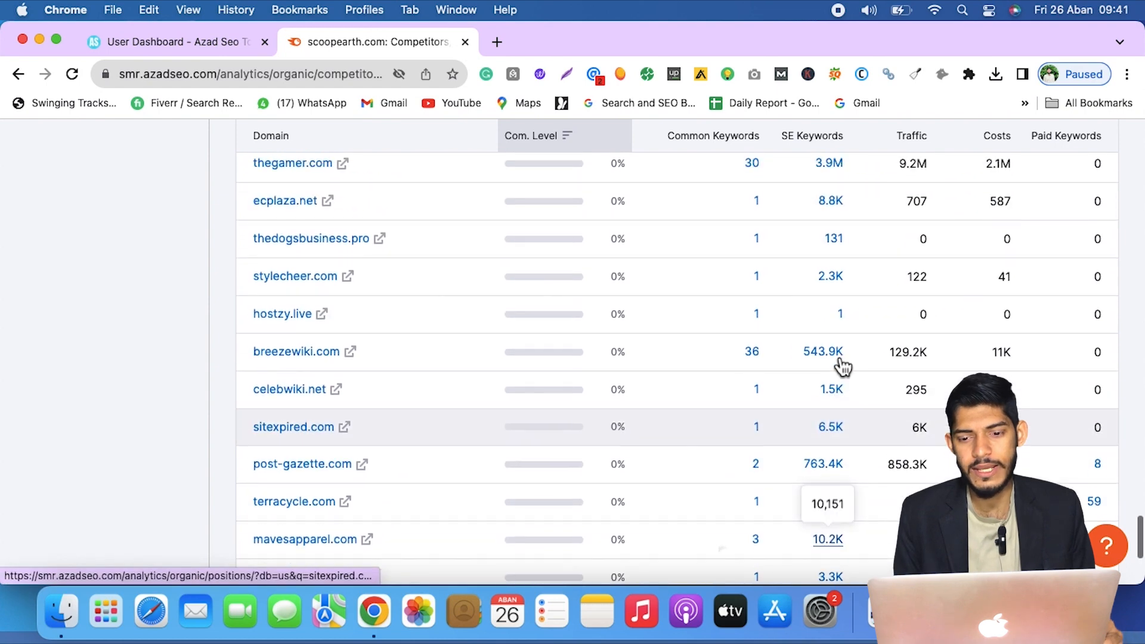
{"action": "scroll", "coordinate": [842, 366], "scroll_direction": "up", "scroll_amount": 2}
{"action": "left_click_drag", "start_coordinate": [850, 307], "coordinate": [816, 310]}
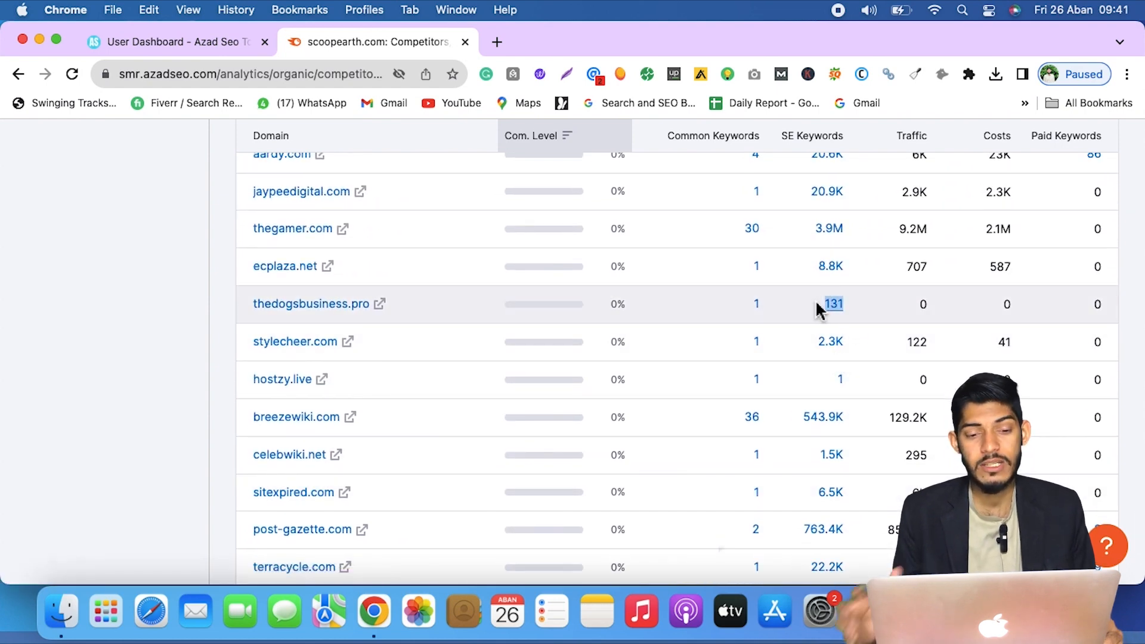
{"action": "left_click_drag", "start_coordinate": [857, 386], "coordinate": [835, 384]}
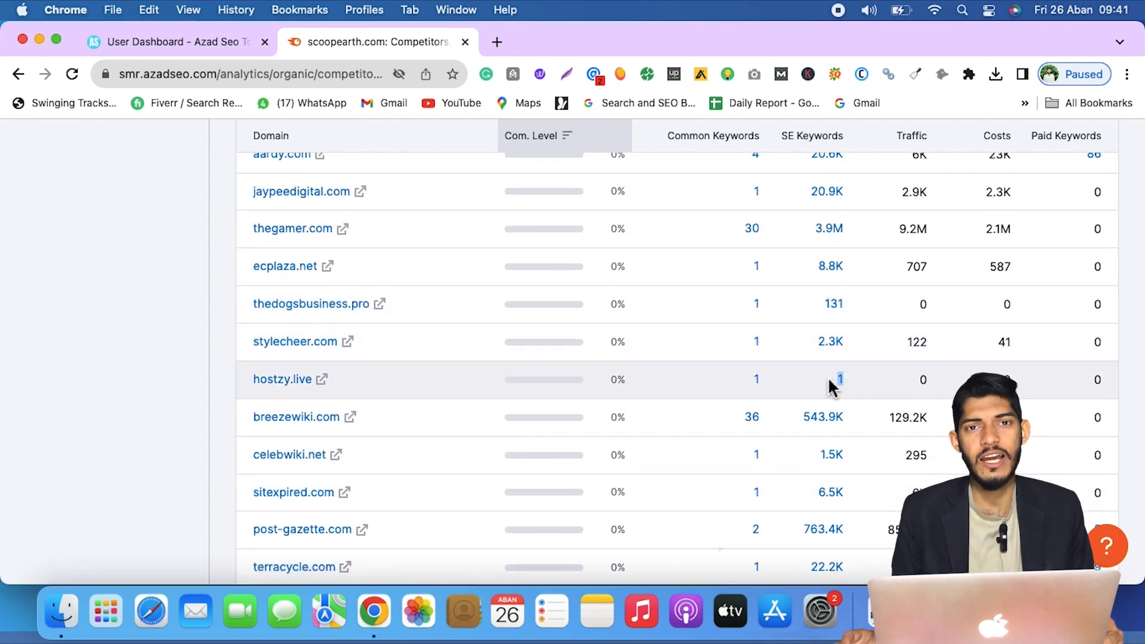
Examine the SE keywords and traffic of the other competitors on page 2, back to the positioning map.
{"action": "scroll", "coordinate": [867, 306], "scroll_direction": "up", "scroll_amount": 5}
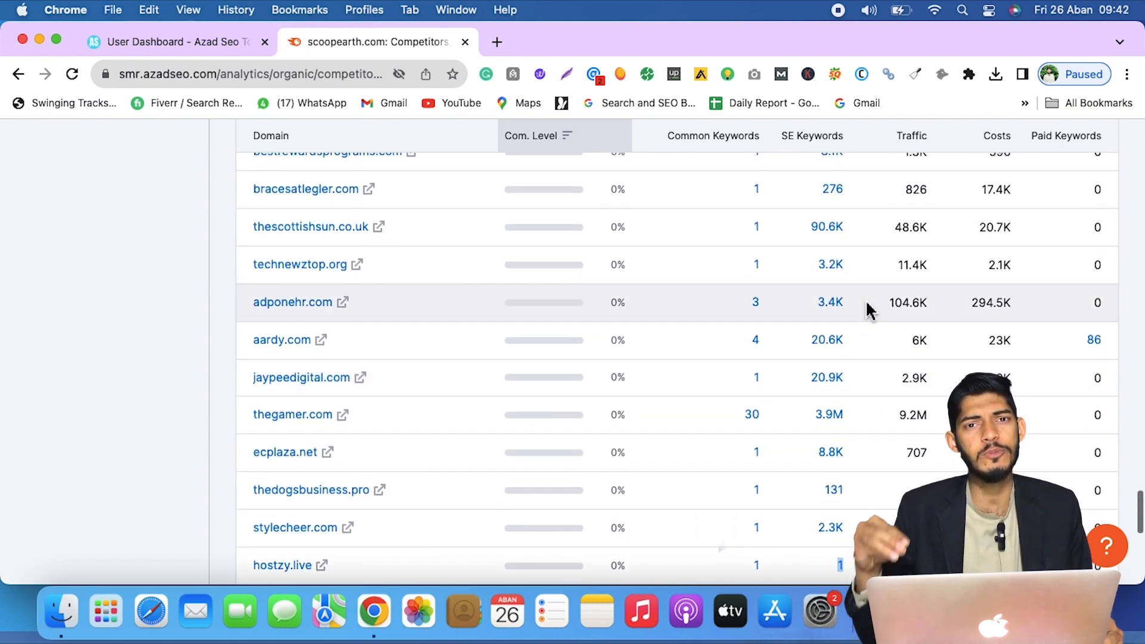
{"action": "scroll", "coordinate": [867, 307], "scroll_direction": "up", "scroll_amount": 2}
{"action": "scroll", "coordinate": [866, 306], "scroll_direction": "up", "scroll_amount": 2}
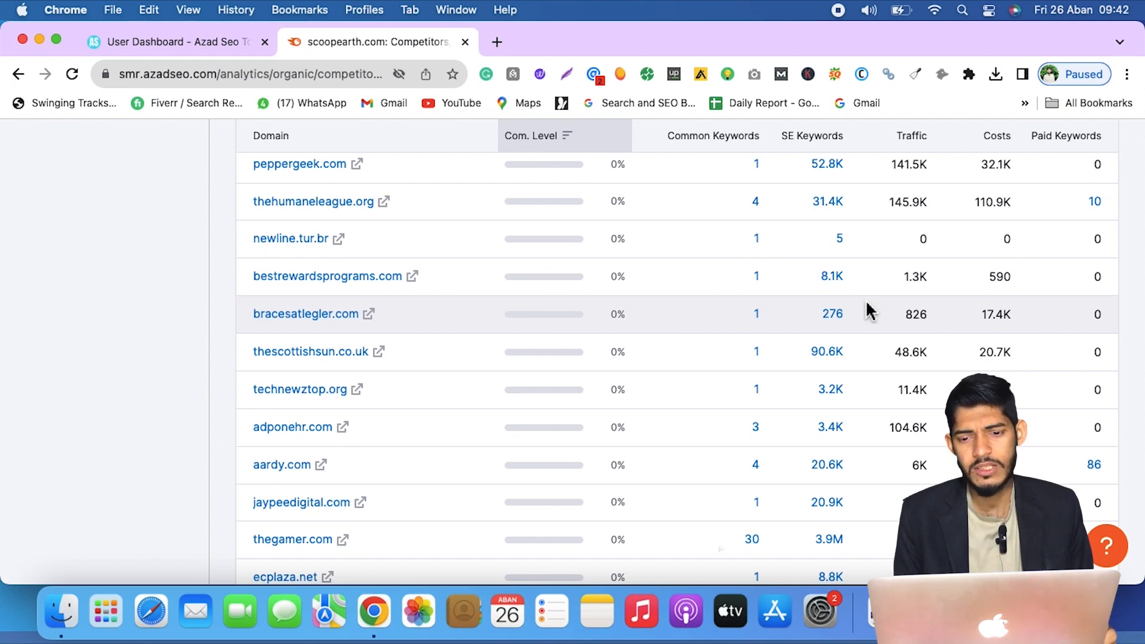
{"action": "scroll", "coordinate": [918, 417], "scroll_direction": "up", "scroll_amount": 5}
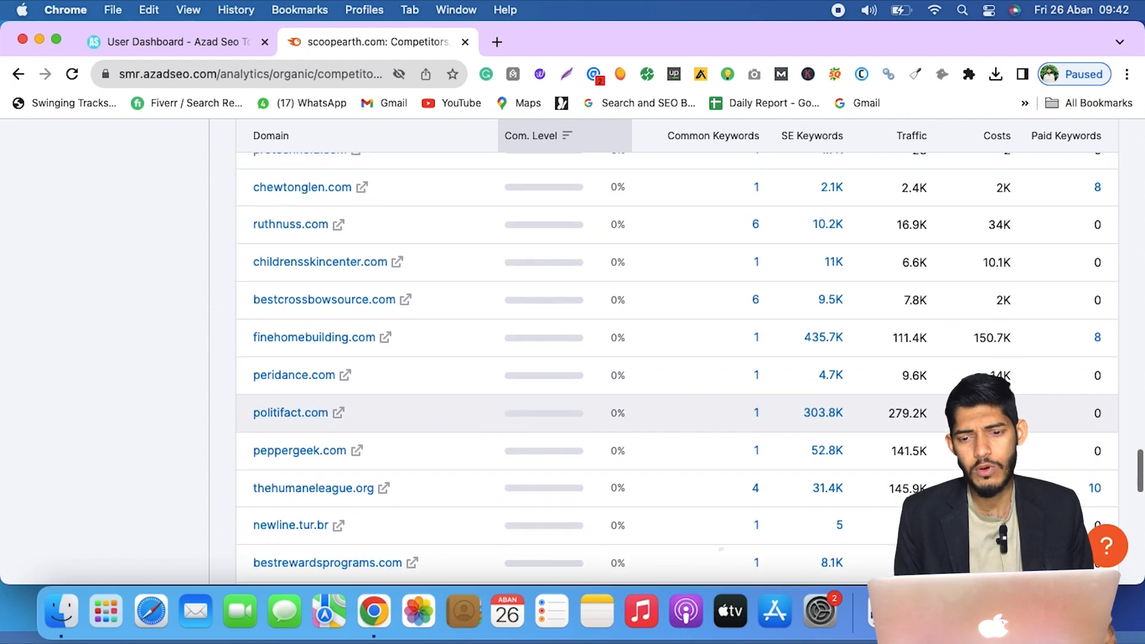
{"action": "scroll", "coordinate": [865, 344], "scroll_direction": "up", "scroll_amount": 3}
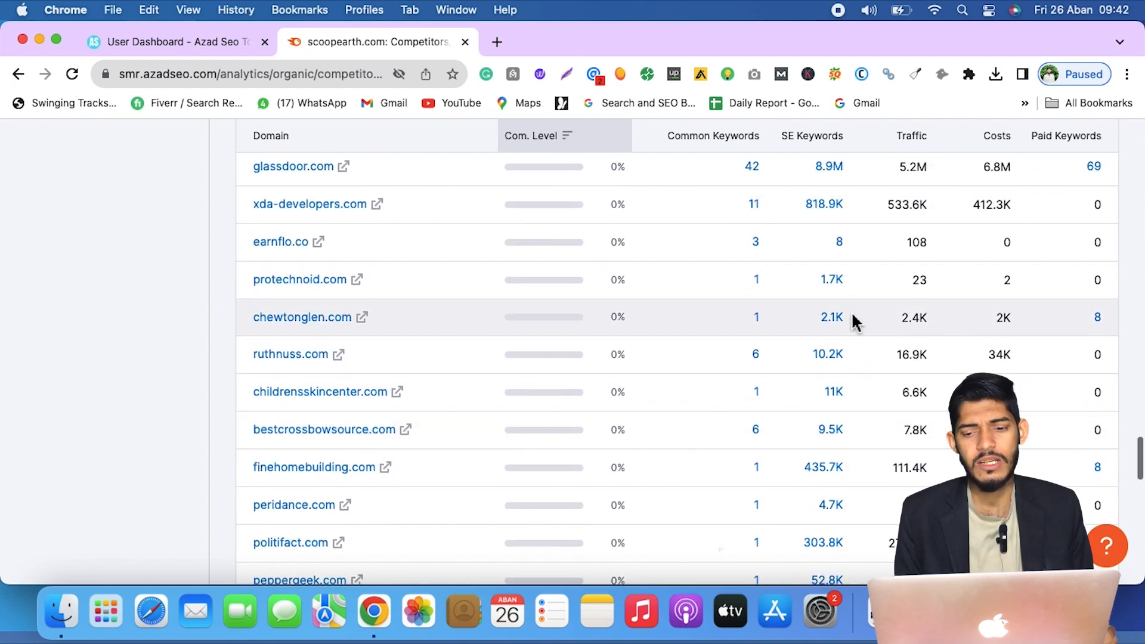
{"action": "scroll", "coordinate": [823, 249], "scroll_direction": "up", "scroll_amount": 1}
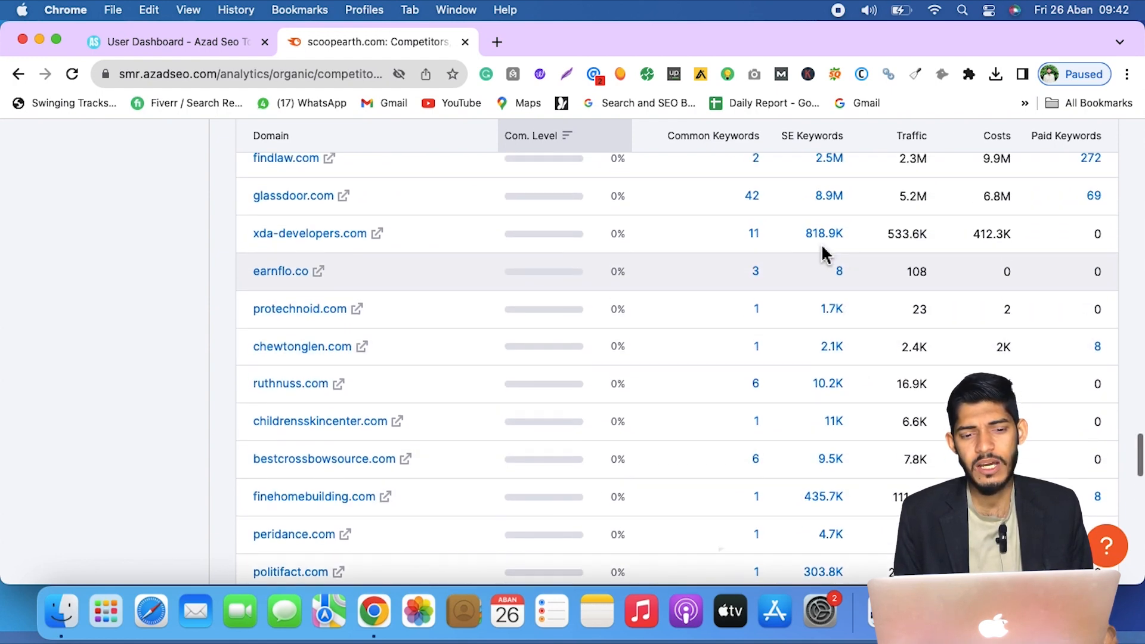
{"action": "scroll", "coordinate": [821, 246], "scroll_direction": "up", "scroll_amount": 10}
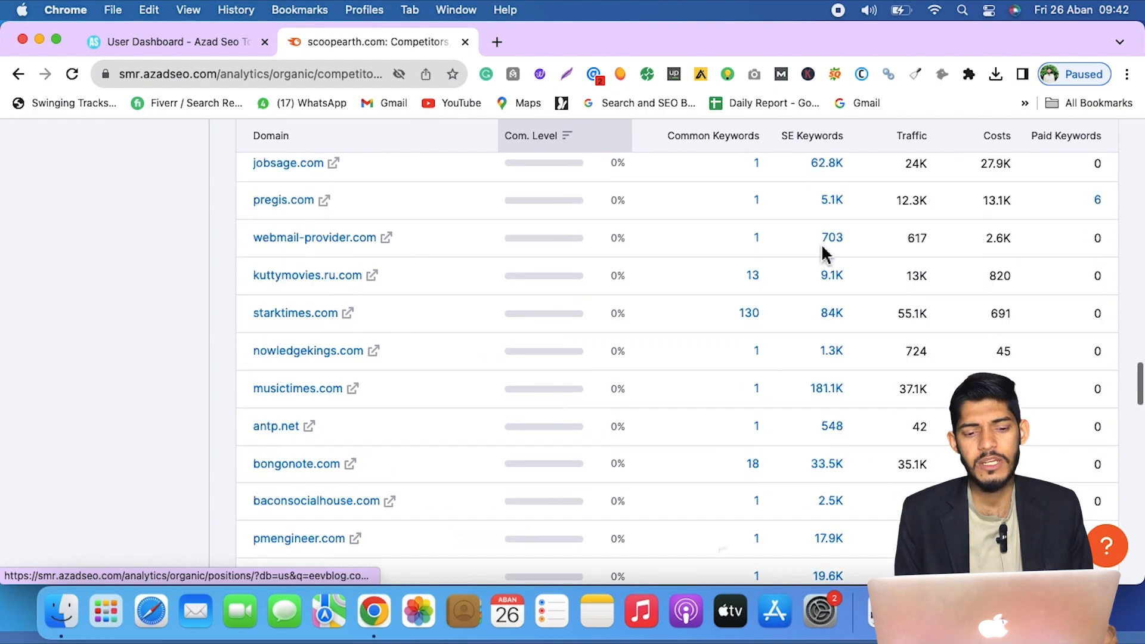
{"action": "scroll", "coordinate": [823, 251], "scroll_direction": "up", "scroll_amount": 15}
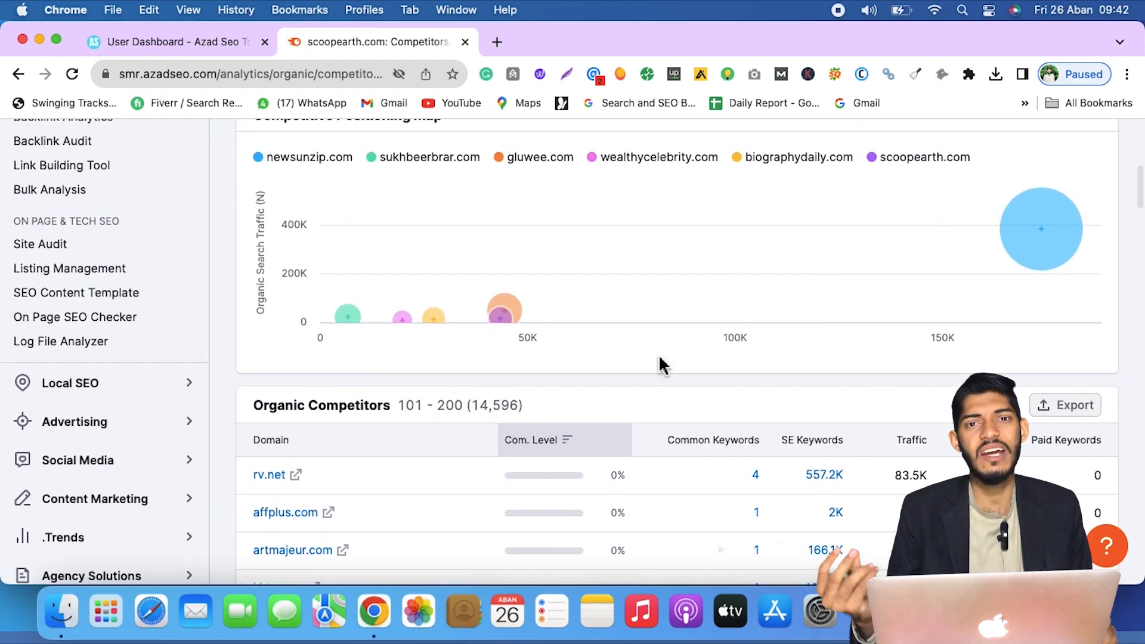
{"action": "scroll", "coordinate": [663, 365], "scroll_direction": "up", "scroll_amount": 3}
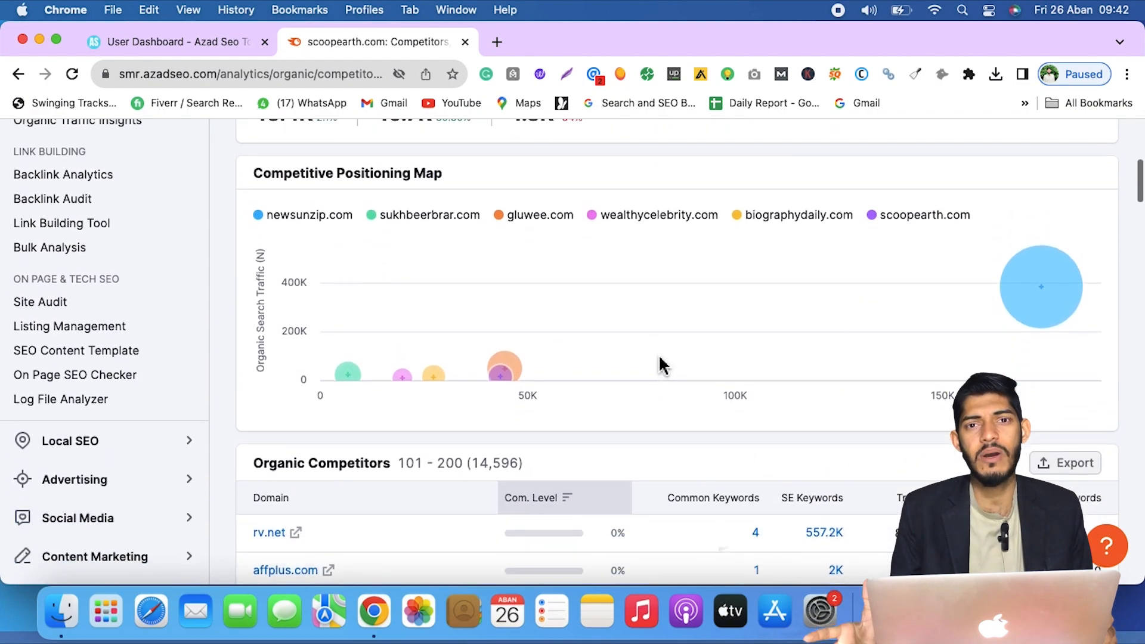
Revisit the page number control at the end of the competitors table, then return to the organic research summary.
{"action": "scroll", "coordinate": [662, 365], "scroll_direction": "down", "scroll_amount": 3}
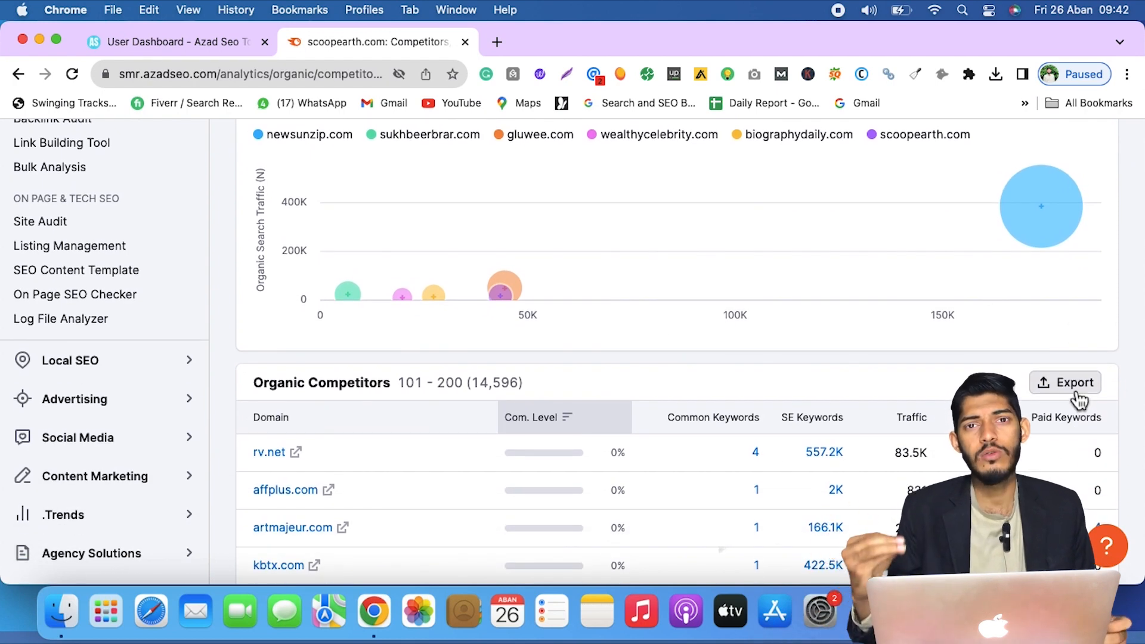
{"action": "scroll", "coordinate": [862, 495], "scroll_direction": "down", "scroll_amount": 3}
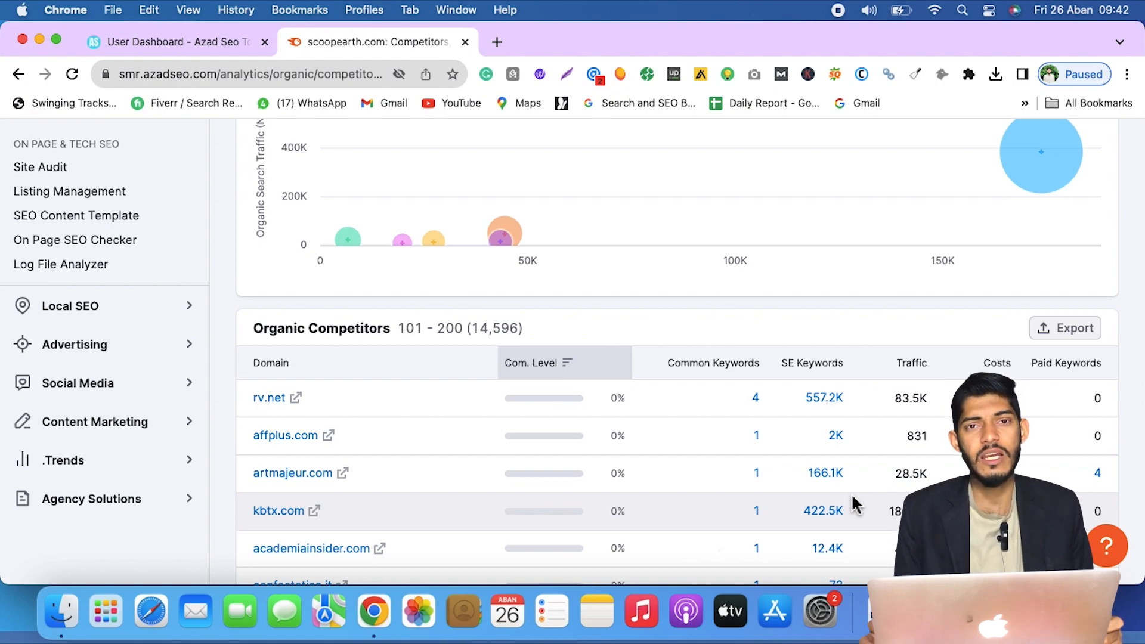
{"action": "scroll", "coordinate": [853, 504], "scroll_direction": "down", "scroll_amount": 20}
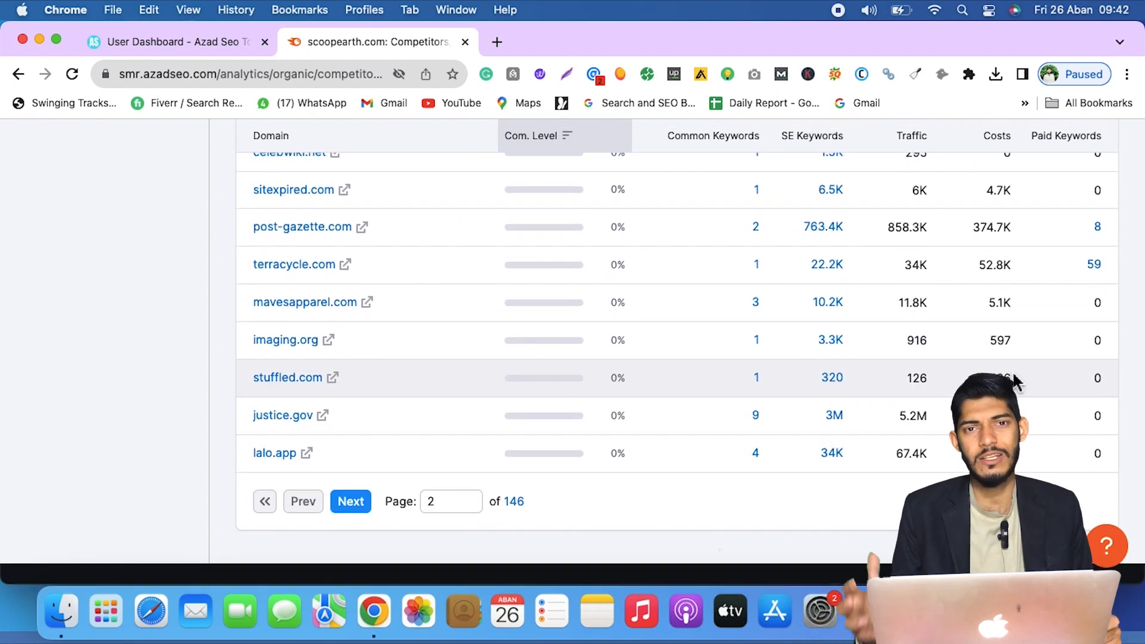
{"action": "left_click", "coordinate": [478, 506]}
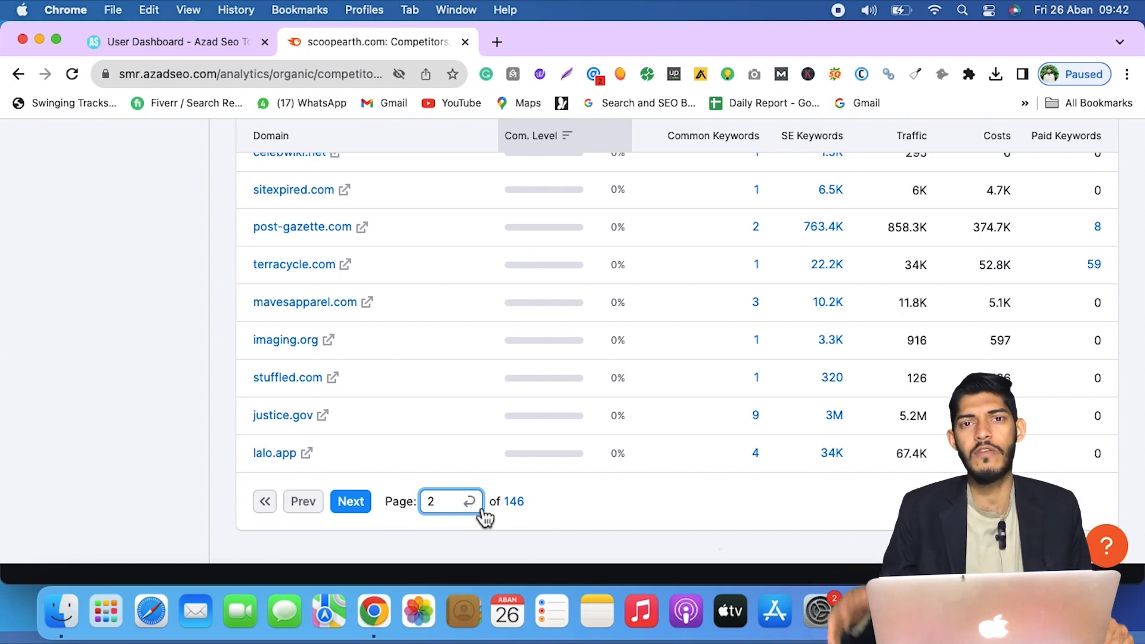
{"action": "scroll", "coordinate": [480, 517], "scroll_direction": "up", "scroll_amount": 20}
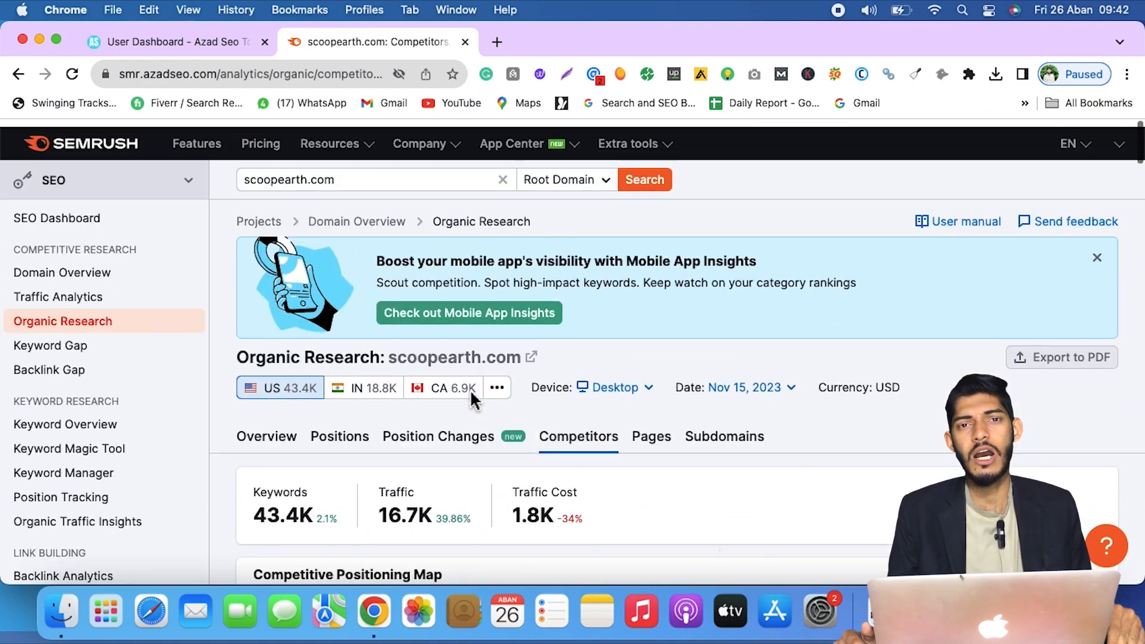